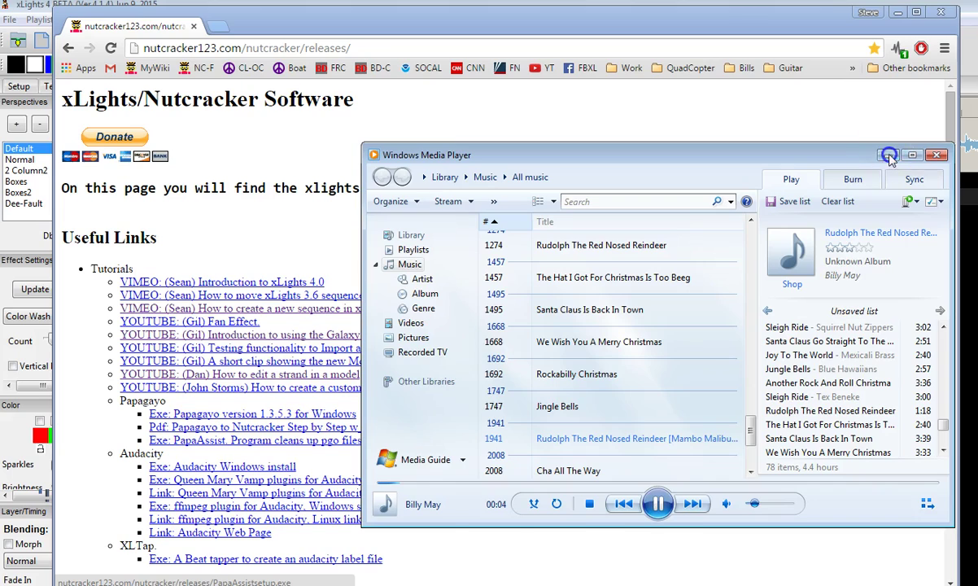
- Minimize Windows Media Player and start the Queen Mary Vamp plugins download for Windows
click(887, 155)
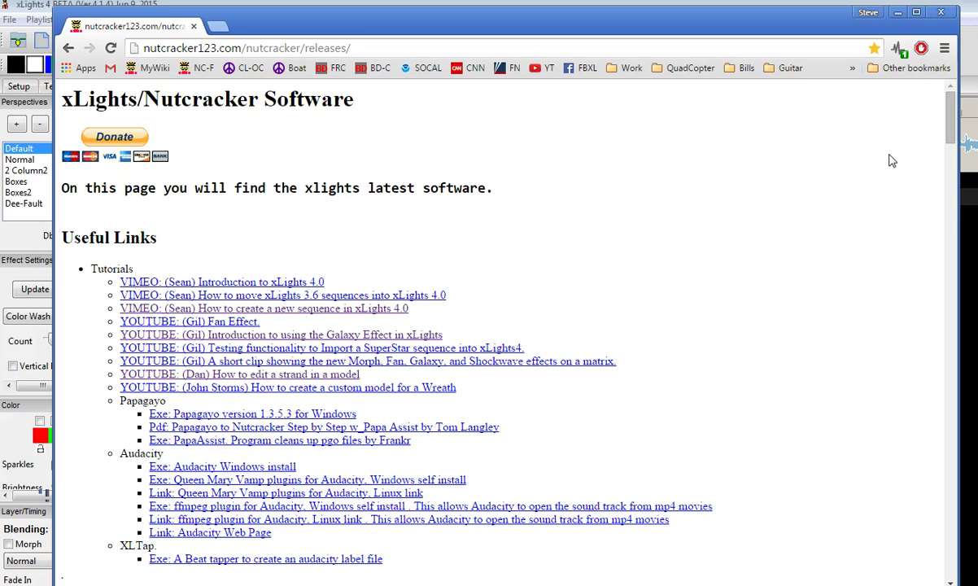
click(270, 480)
- Remove the old Rudolph label track and run Bar and Beat Tracker: Beats with 4 beats per bar
click(464, 585)
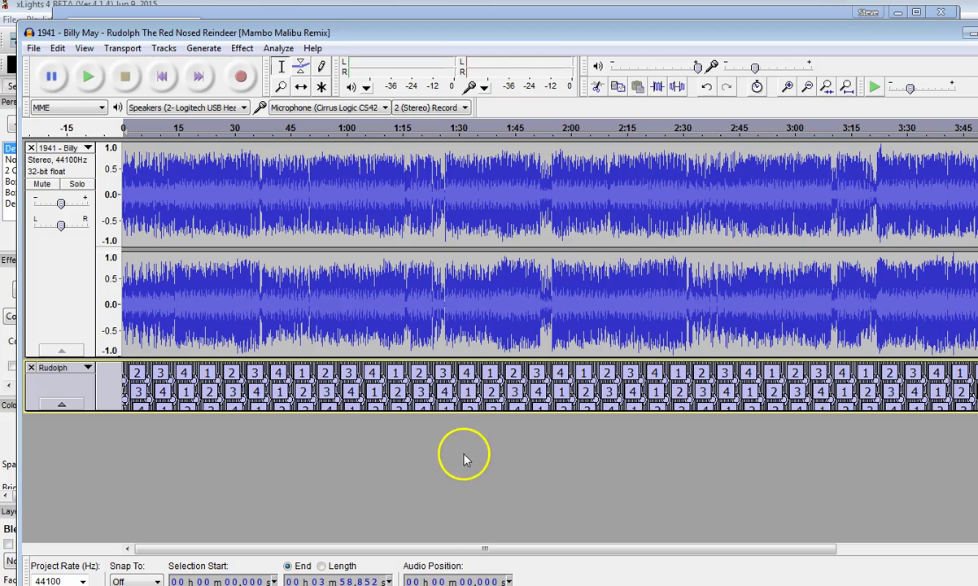
click(31, 369)
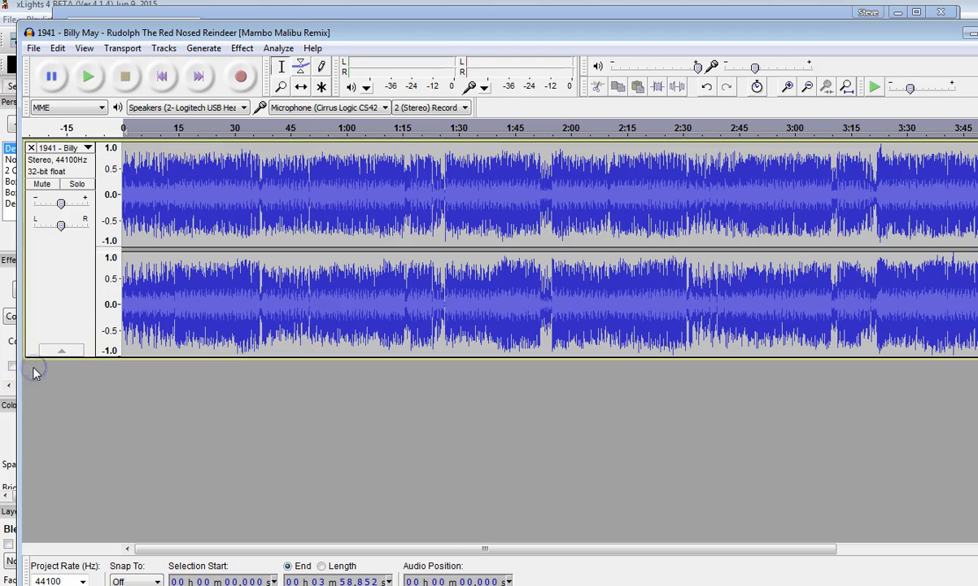
click(281, 50)
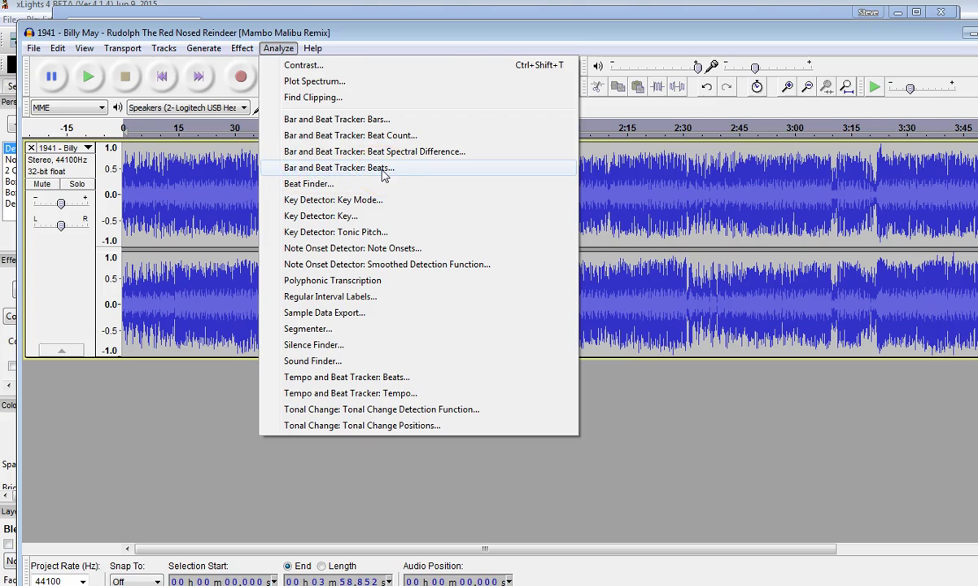
click(381, 168)
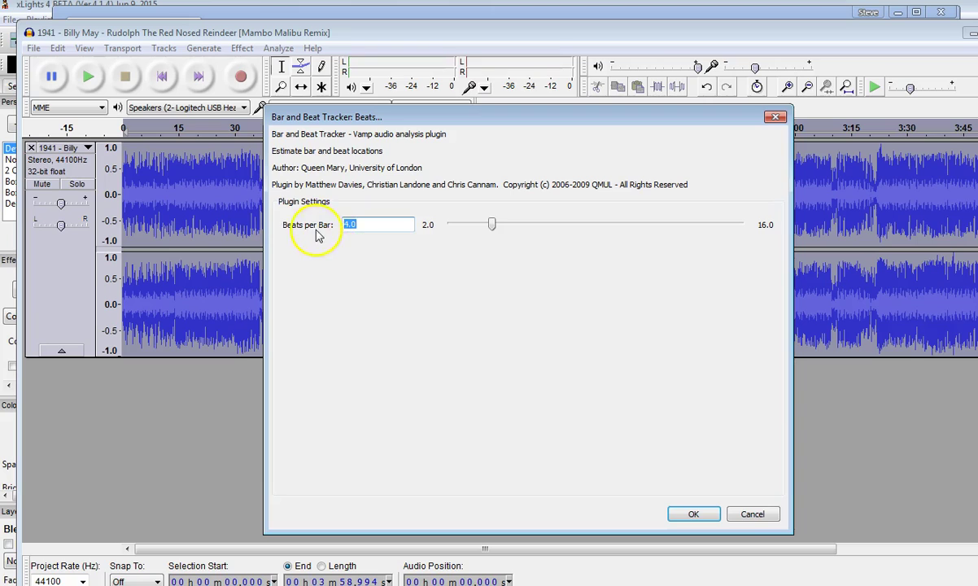
click(360, 225)
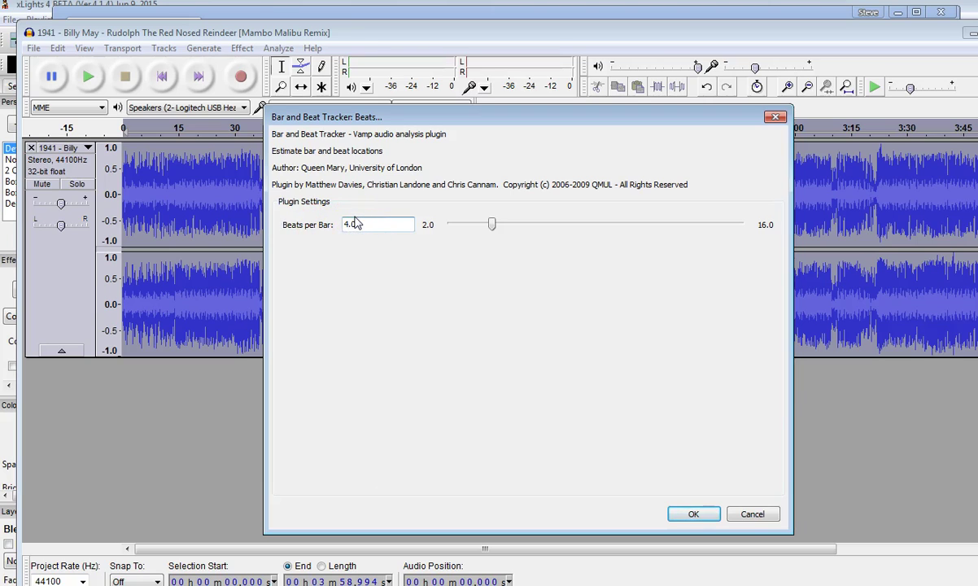
click(701, 514)
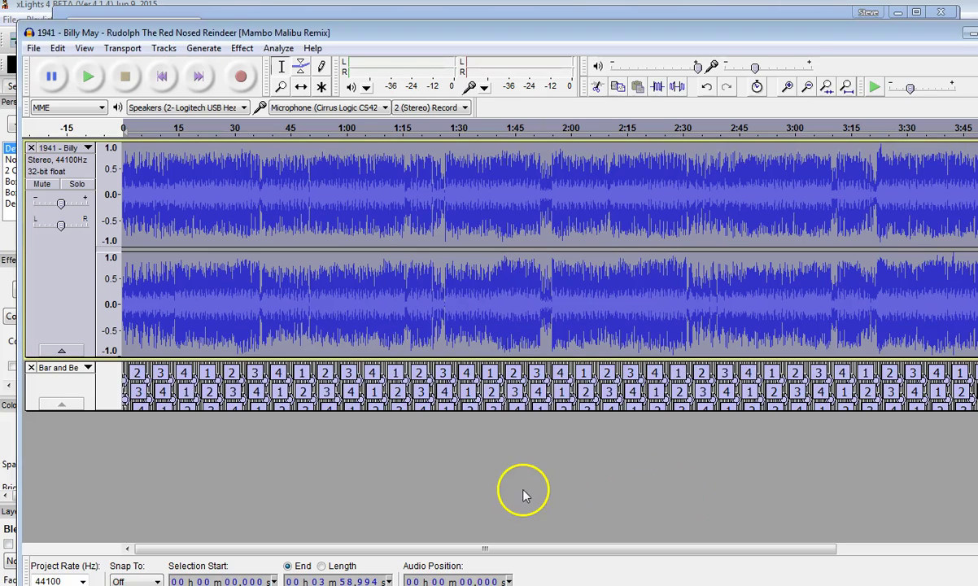
- Rename the new beat label track to Rudolph
click(64, 367)
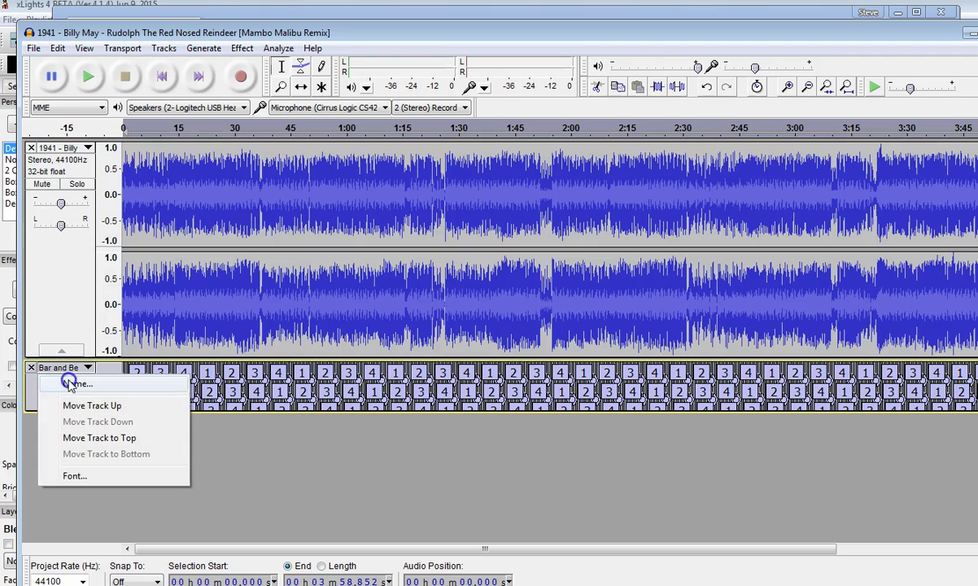
click(69, 384)
text(ru)
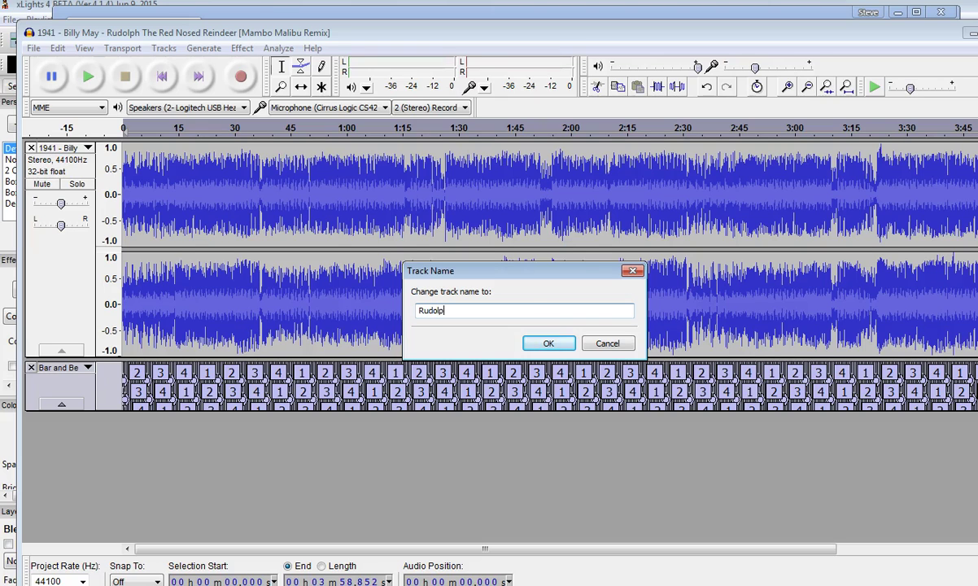
click(560, 344)
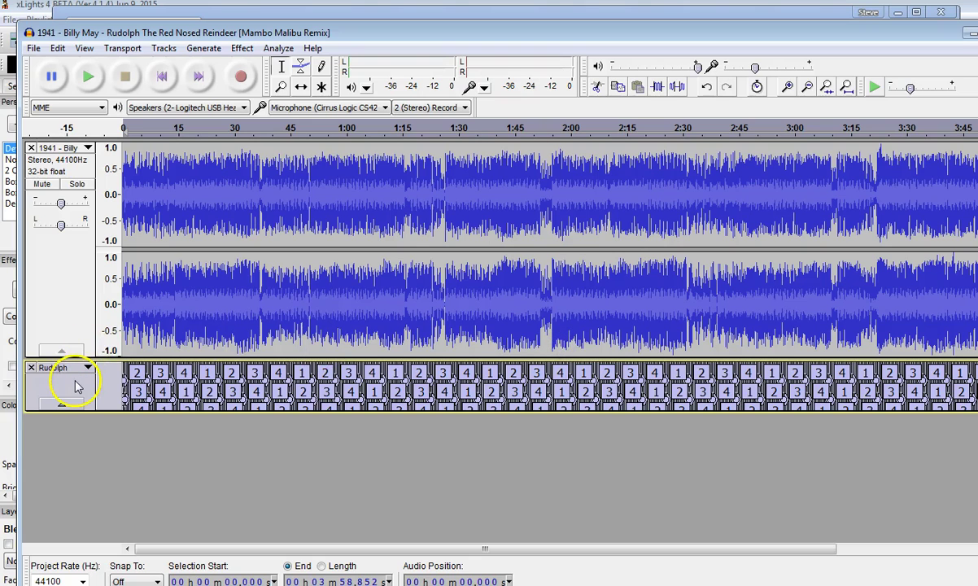
- Export the labels as Rudolph.txt into the songs folder
click(33, 48)
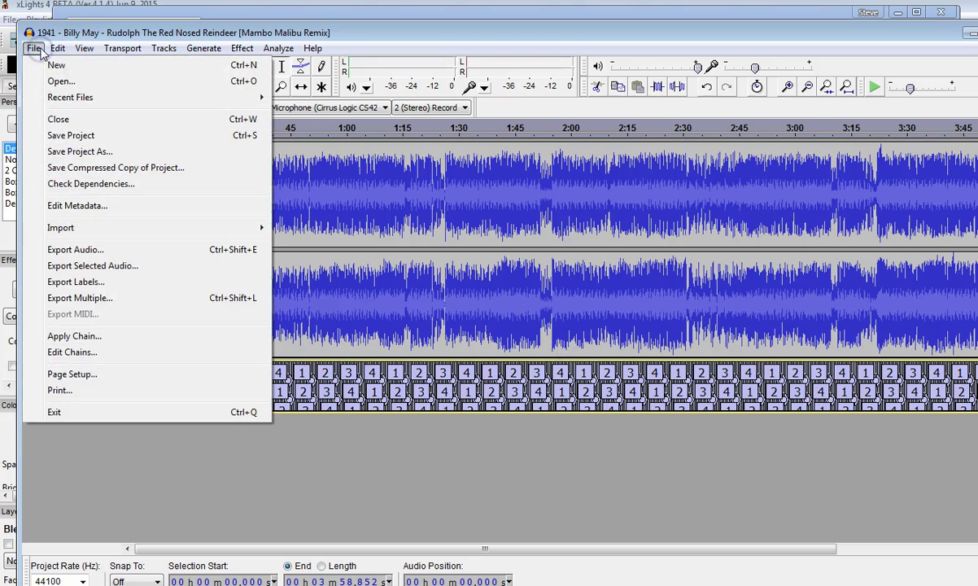
click(73, 281)
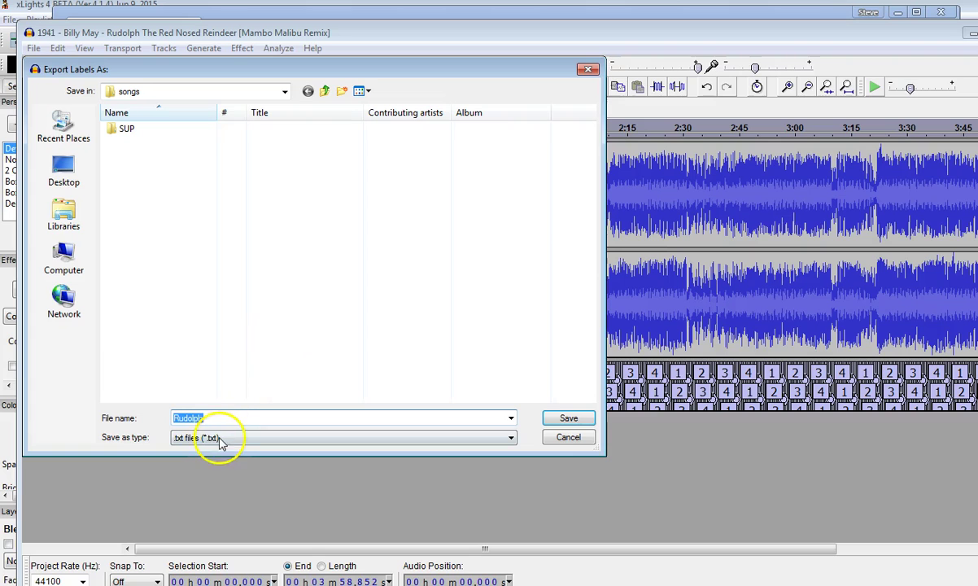
click(561, 417)
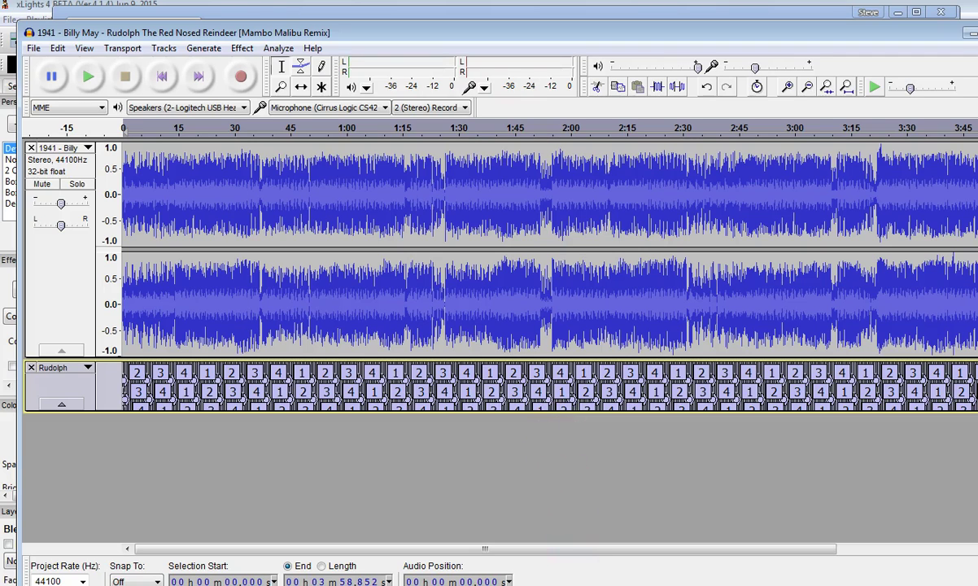
- Import the Rudolph label file as a timing grid from the xLights sequence settings
key(alt+Tab)
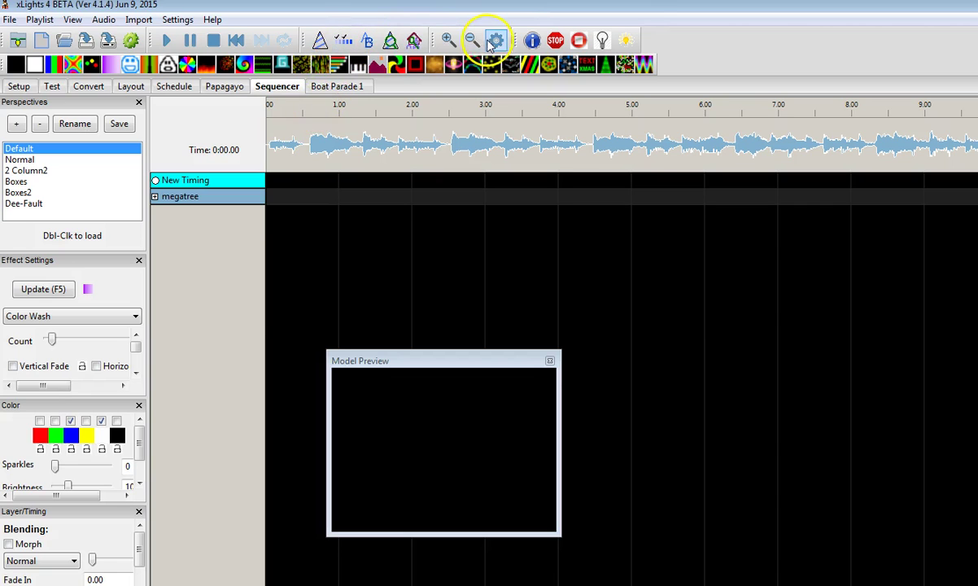
click(494, 40)
click(179, 90)
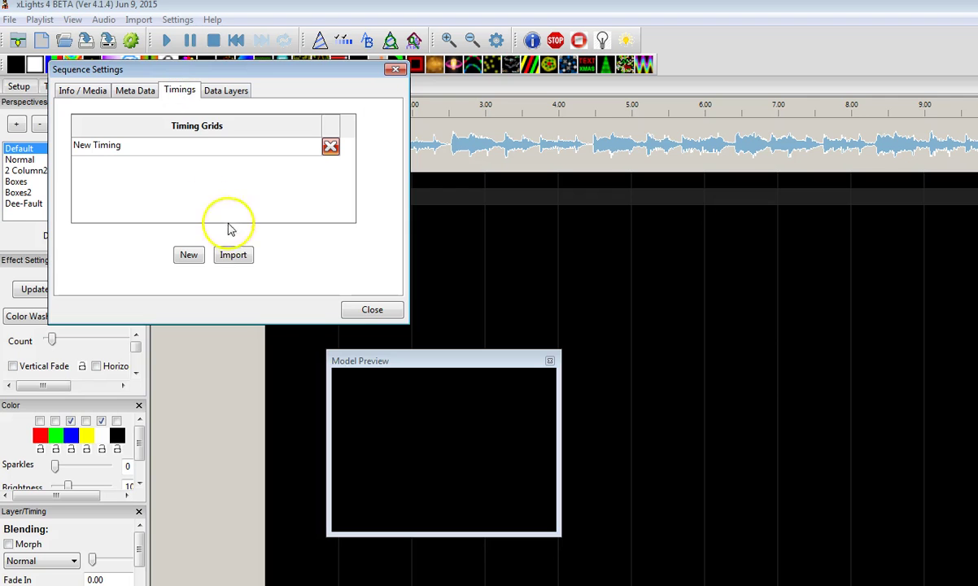
click(233, 256)
double_click(248, 128)
click(371, 309)
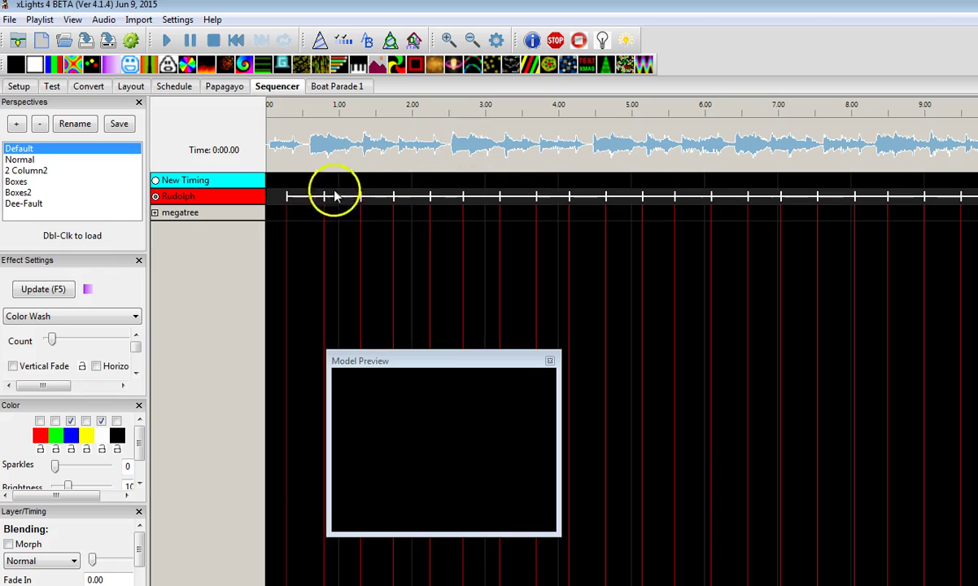
- Create random effects on the first two selected spans of the megatree row
click(309, 214)
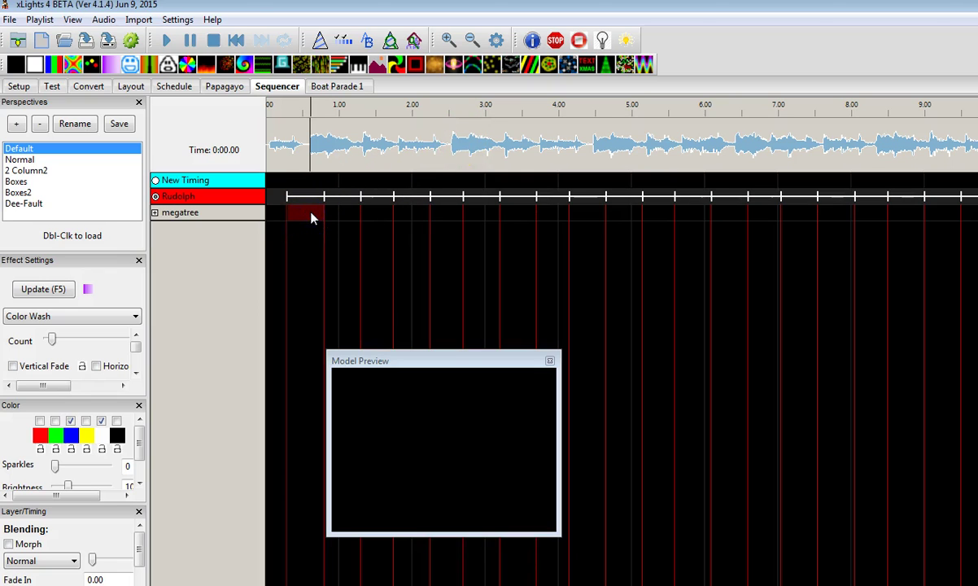
right_click(313, 217)
click(348, 238)
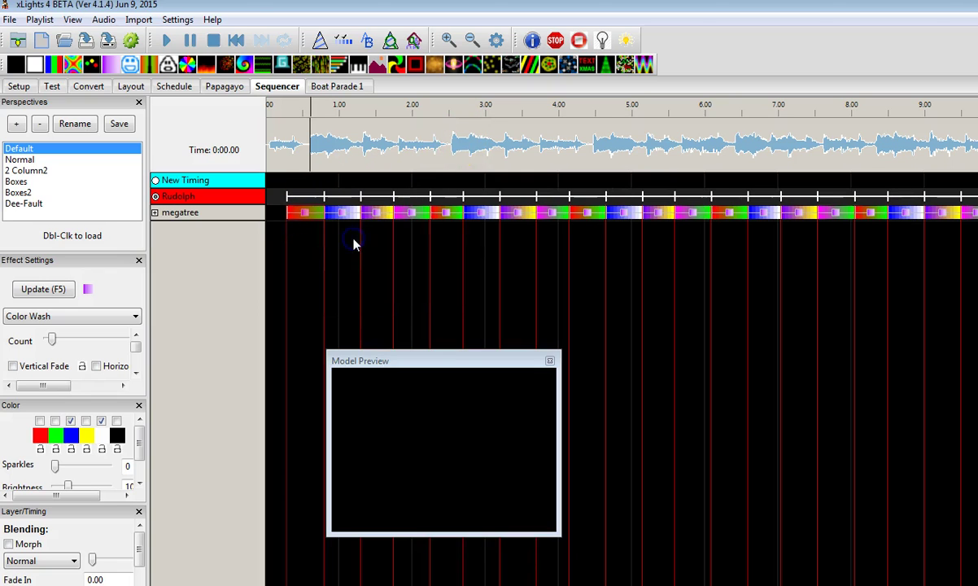
scroll(619, 326, right, 5)
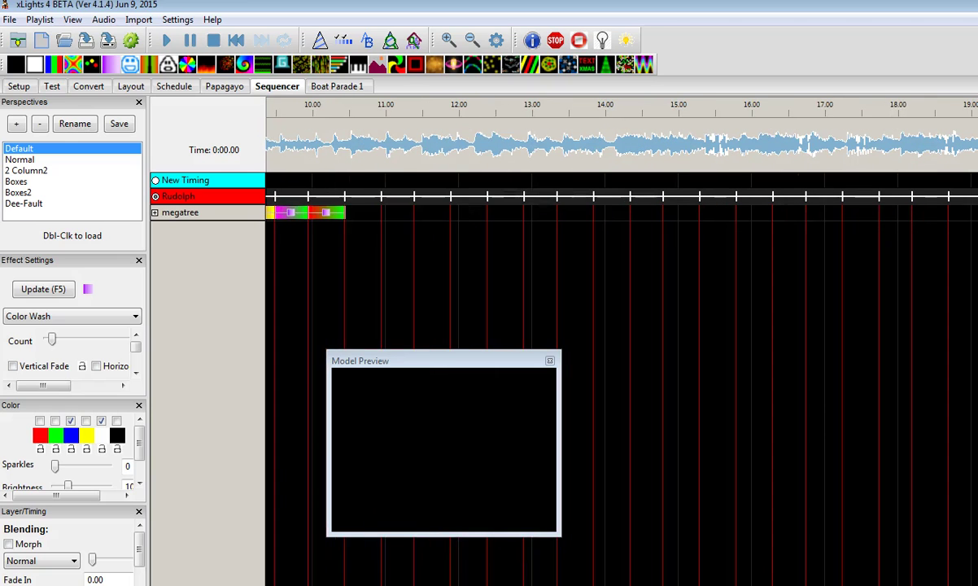
drag(361, 212, 899, 213)
right_click(899, 213)
click(938, 294)
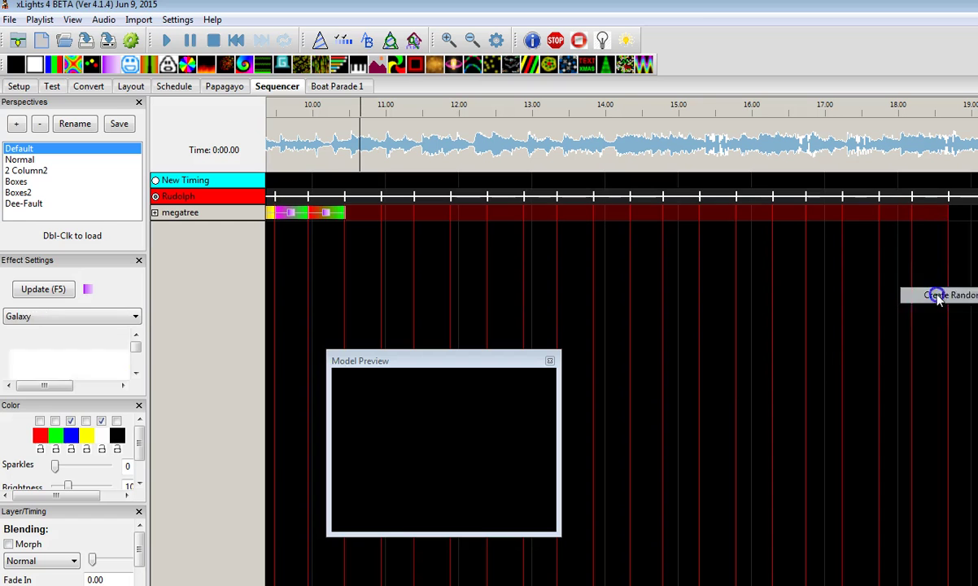
- Fill the next megatree stretch with random effects, then scroll back to the start
scroll(618, 326, right, 5)
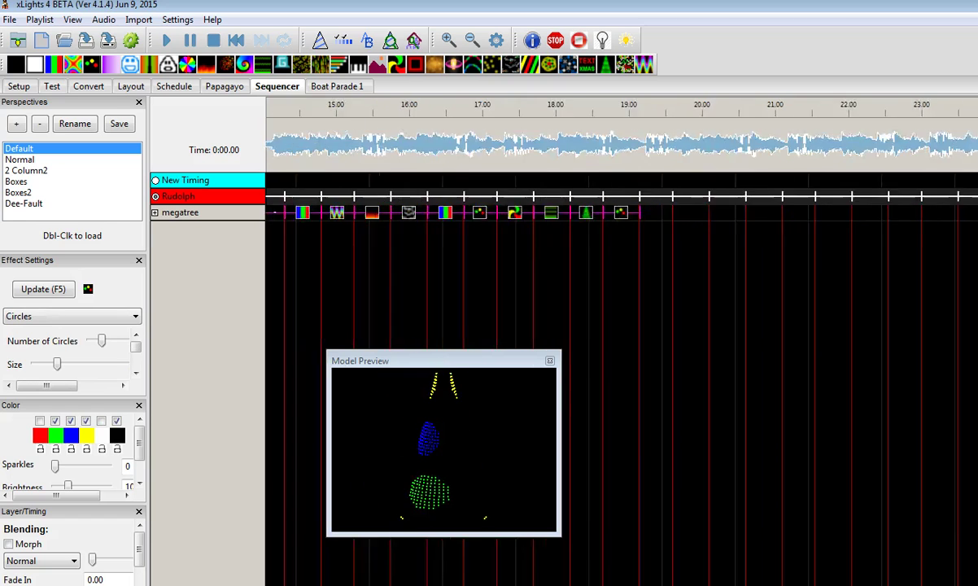
drag(384, 213, 872, 215)
right_click(872, 215)
click(912, 299)
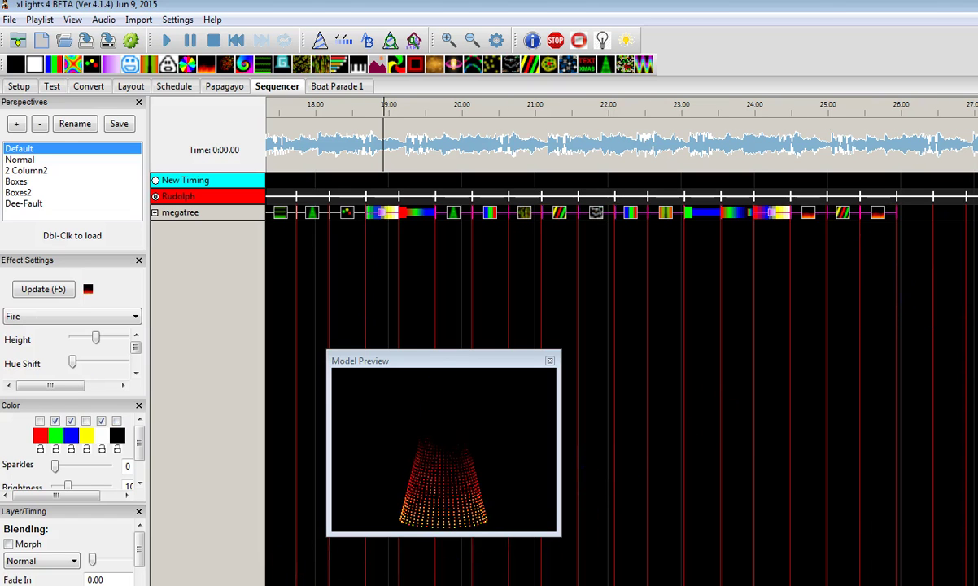
scroll(619, 326, left, 2)
scroll(618, 325, left, 7)
scroll(619, 325, left, 2)
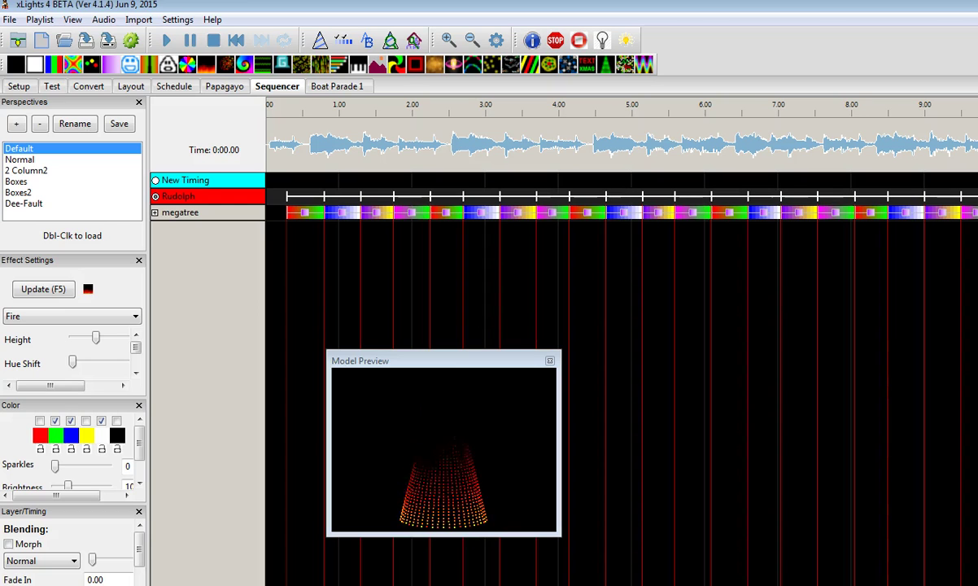
- Pause the song in Windows Media Player and minimize it
click(327, 582)
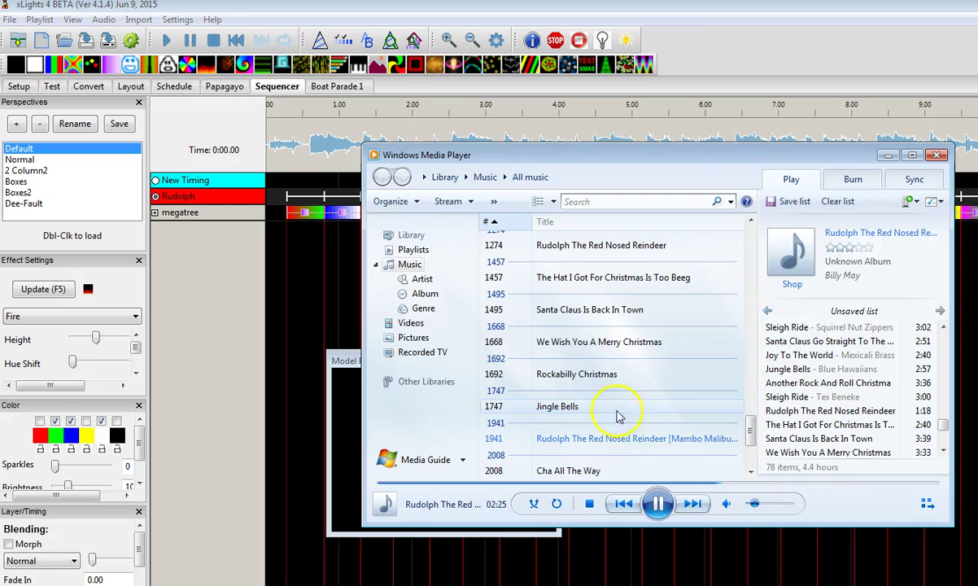
click(660, 504)
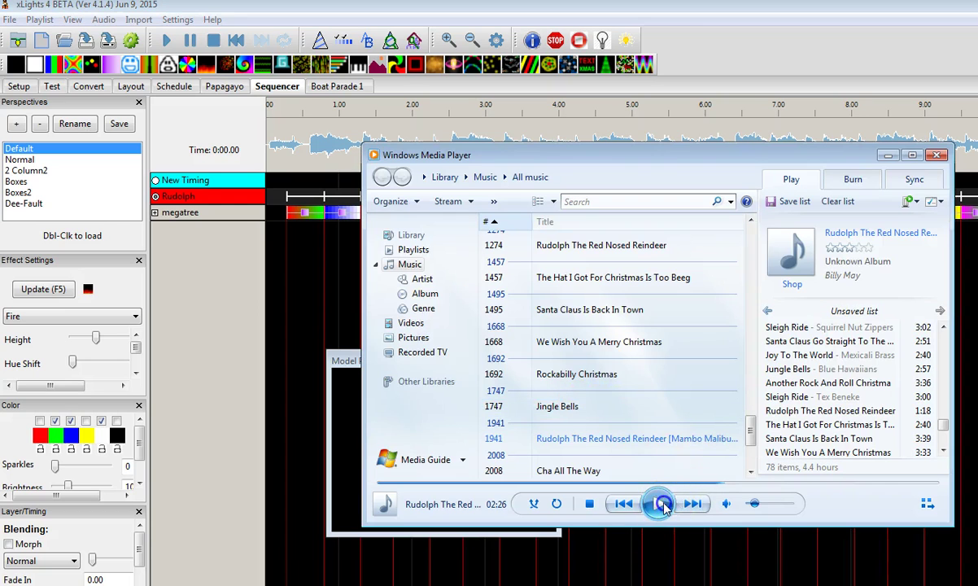
click(889, 155)
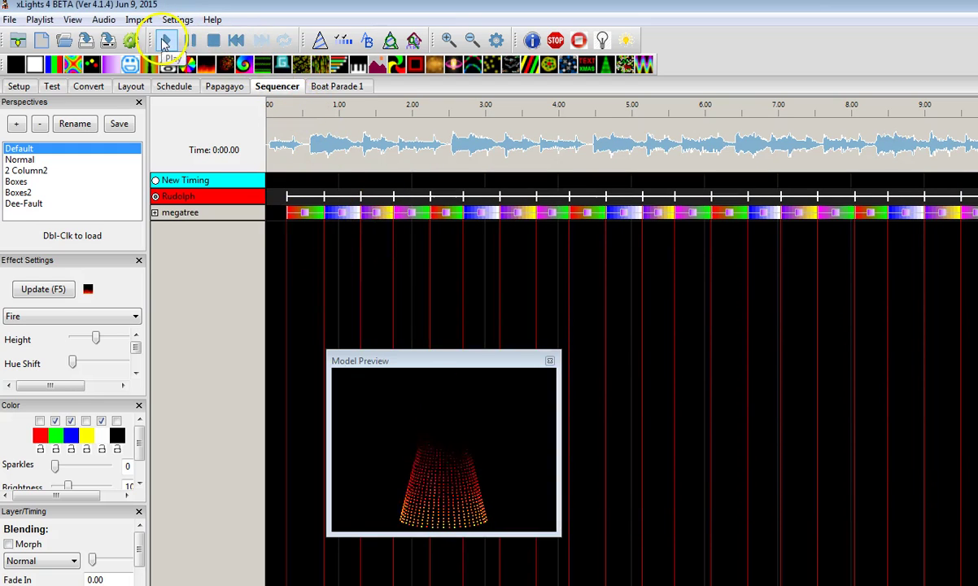
- Select a few megatree effects, then play the sequence from the beginning and stop it
click(377, 186)
click(304, 201)
click(453, 215)
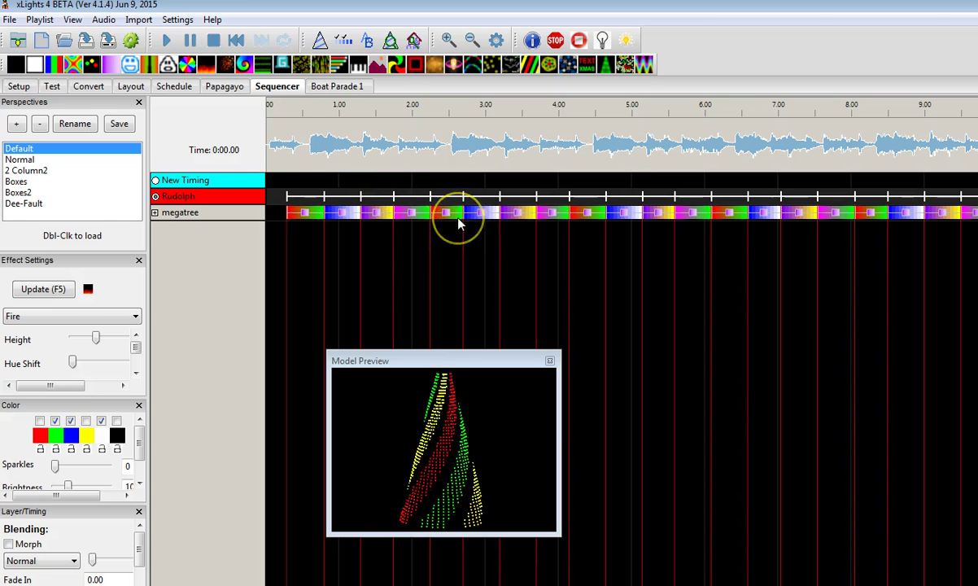
click(264, 111)
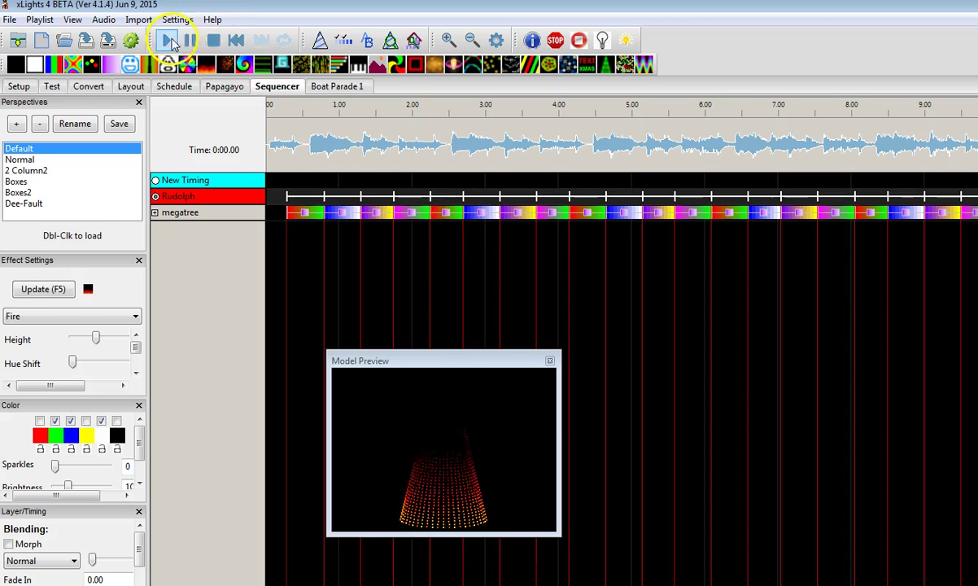
click(214, 41)
click(167, 41)
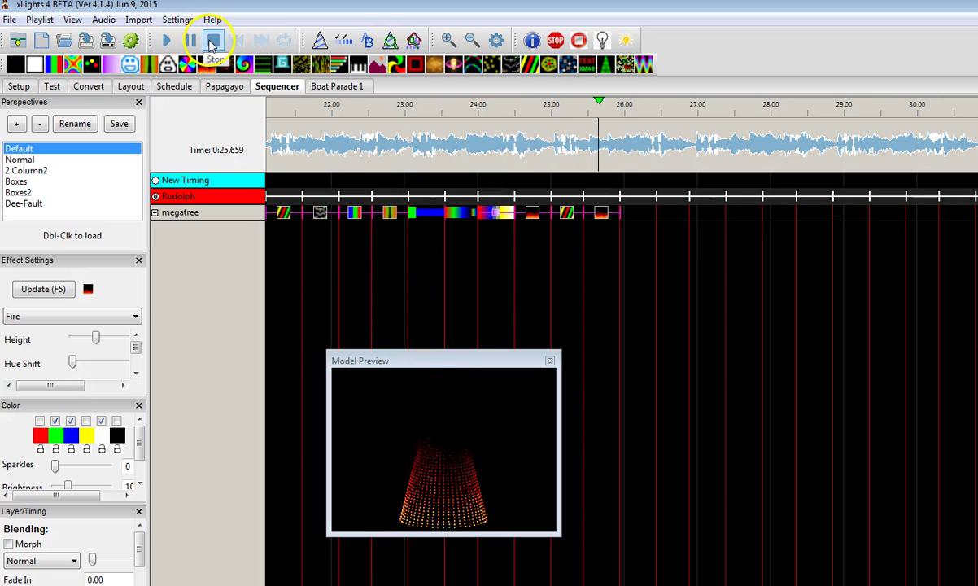
click(211, 42)
click(211, 42)
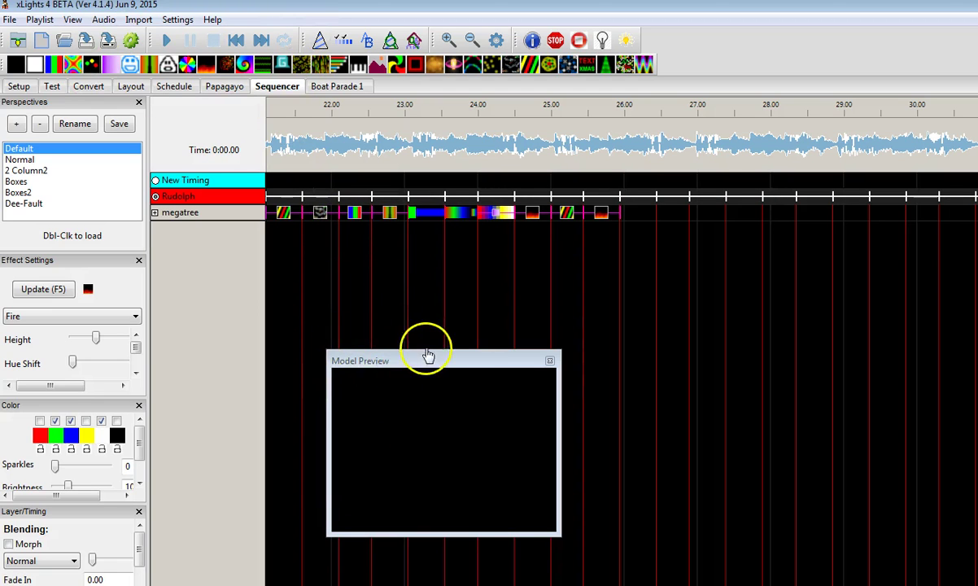
- Drag the Model Preview window by its title bar up and left over the timeline
drag(431, 356, 377, 282)
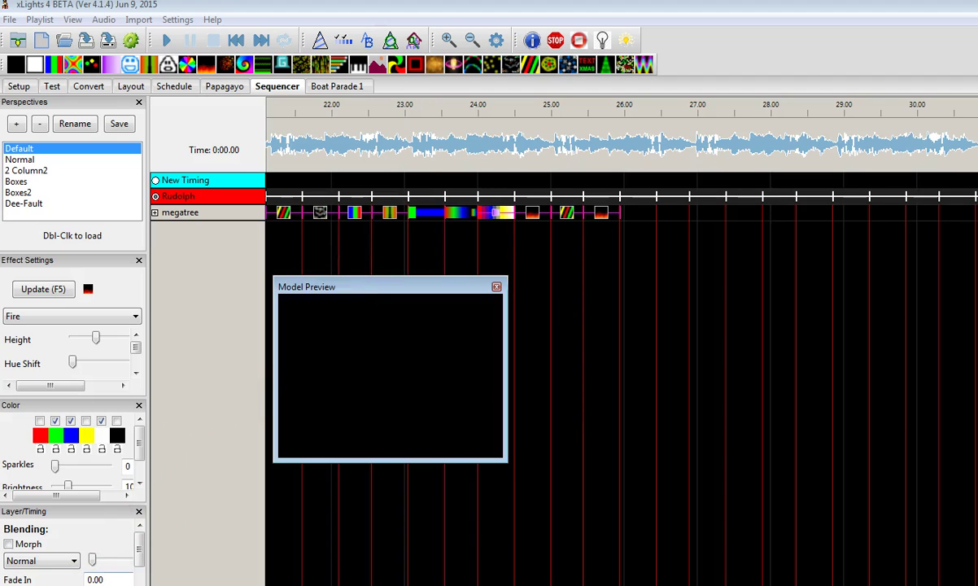